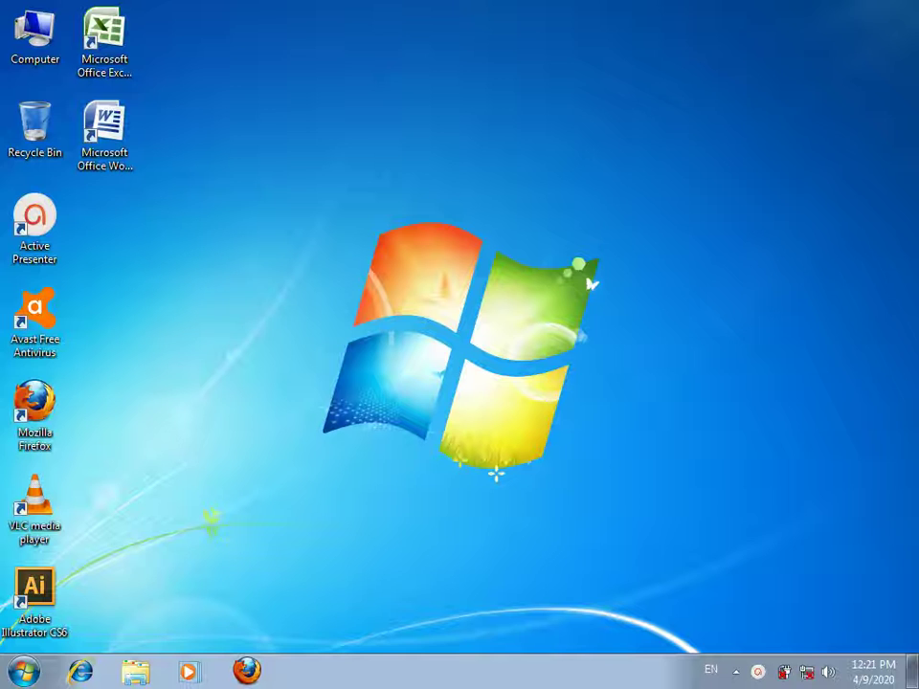
# Refresh the desktop, launch Word 2007, and bring up Save As for the blank Doc1 with Ctrl+S
pyautogui.rightClick(258, 256)
pyautogui.click(292, 306)
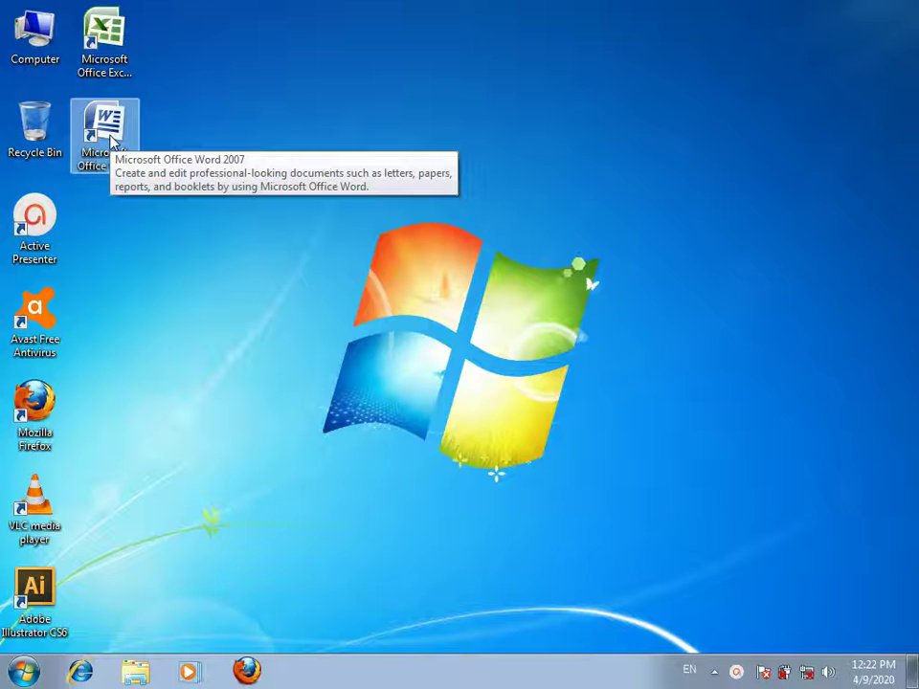
pyautogui.doubleClick(112, 141)
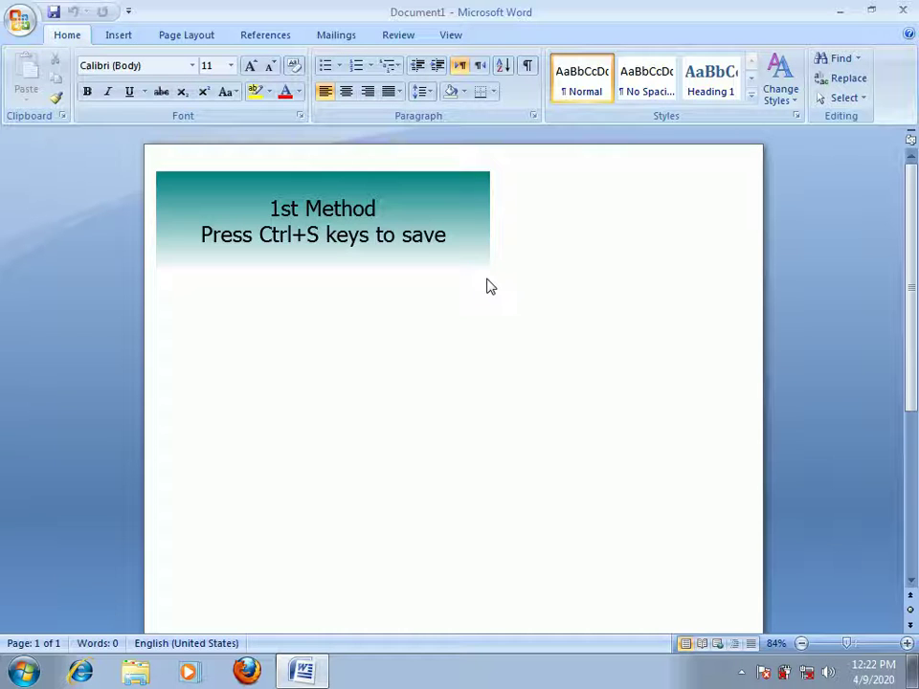
pyautogui.hotkey('ctrl', 's')
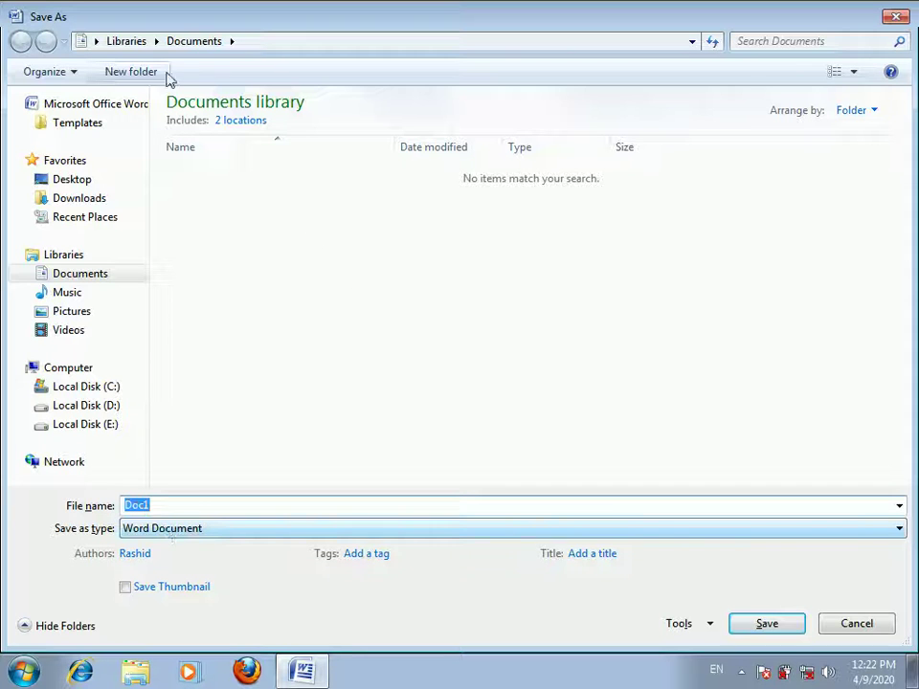
# Save the blank document to the Desktop as 'My first document', then close Word
pyautogui.click(88, 274)
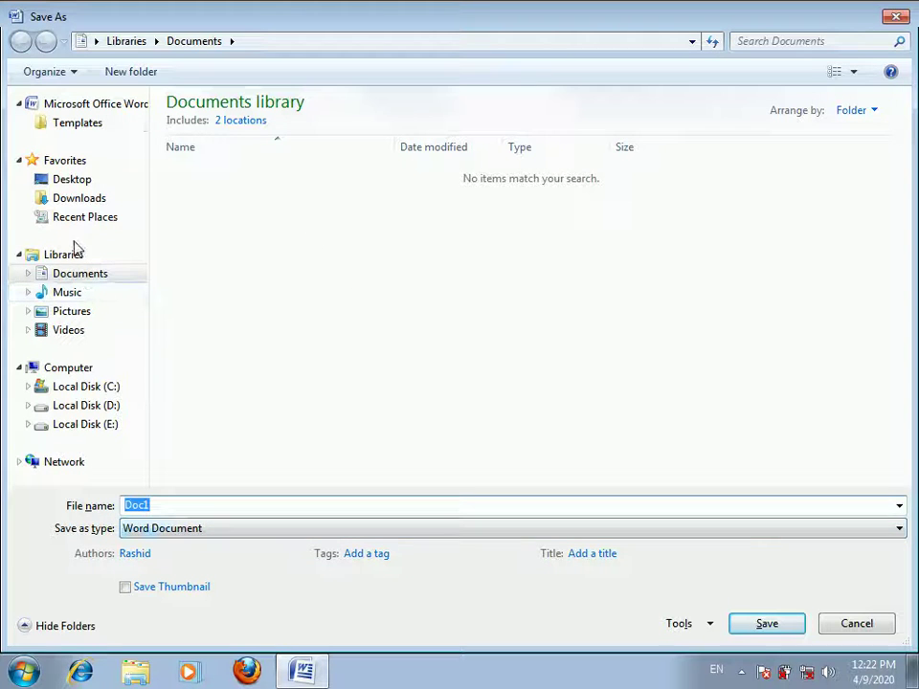
pyautogui.click(65, 184)
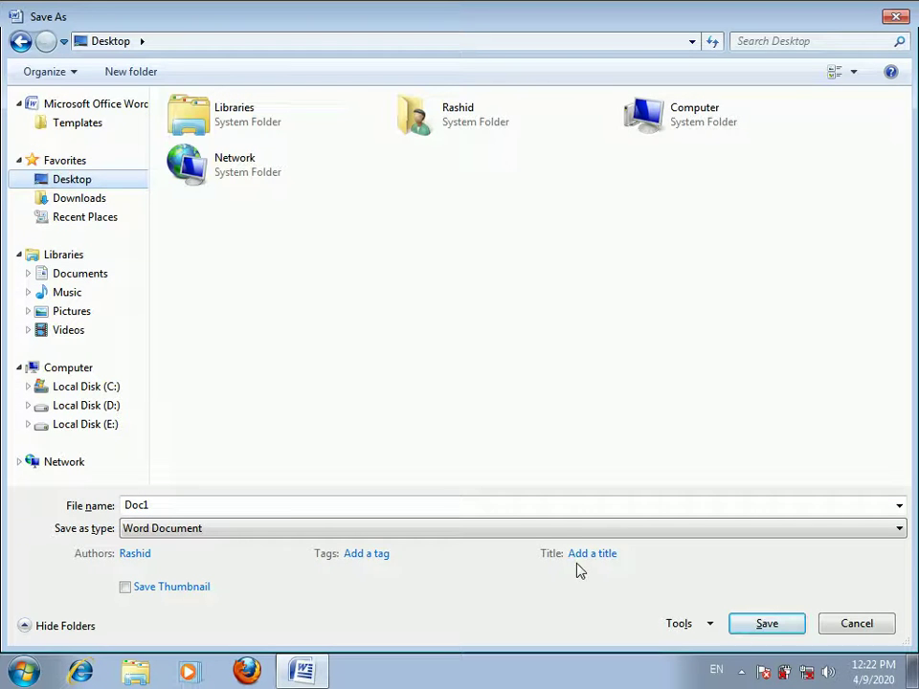
pyautogui.doubleClick(169, 504)
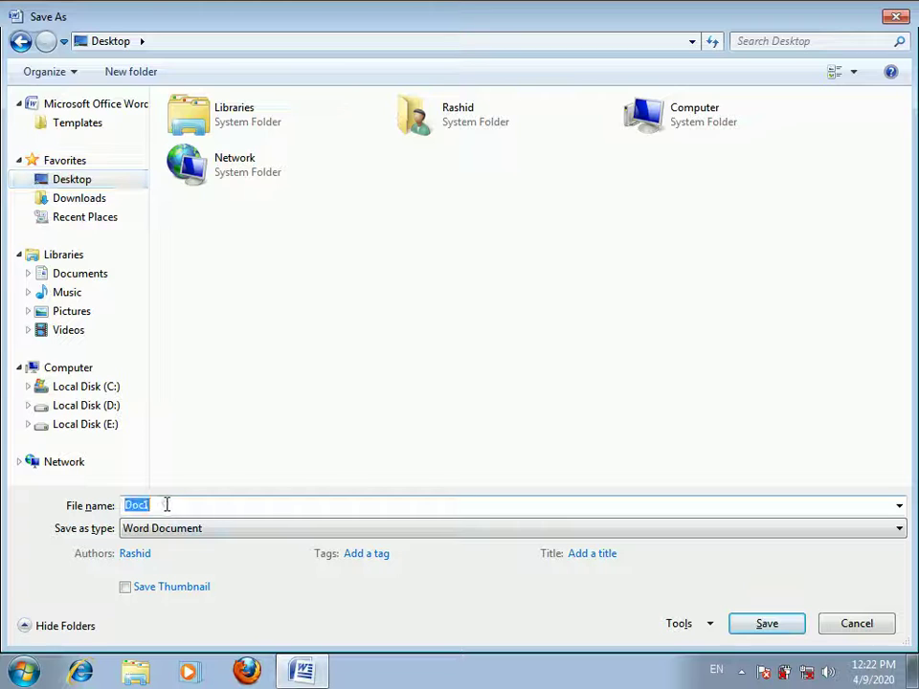
pyautogui.write('M')
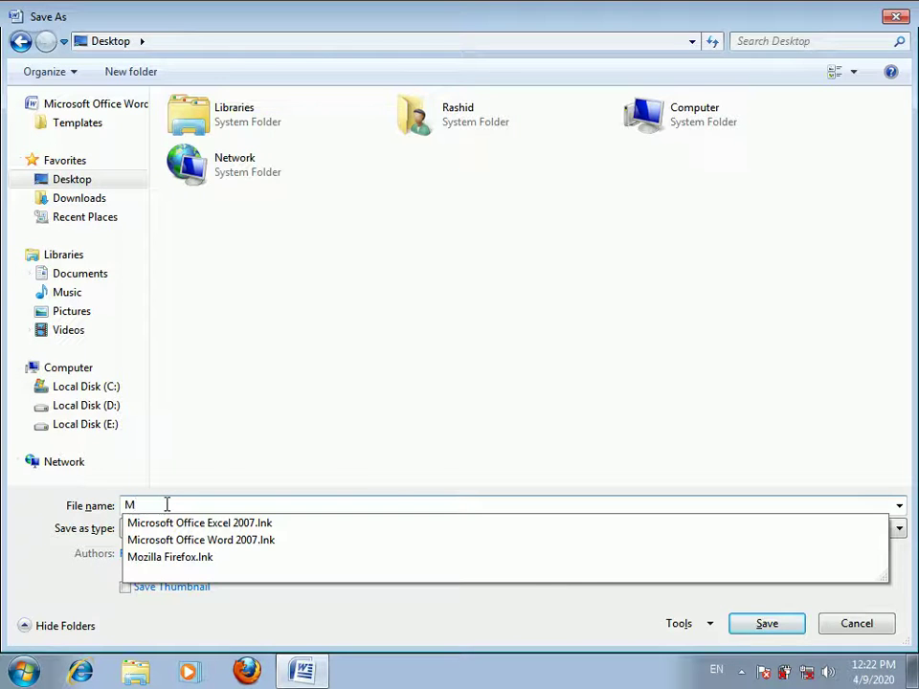
pyautogui.write('y firs')
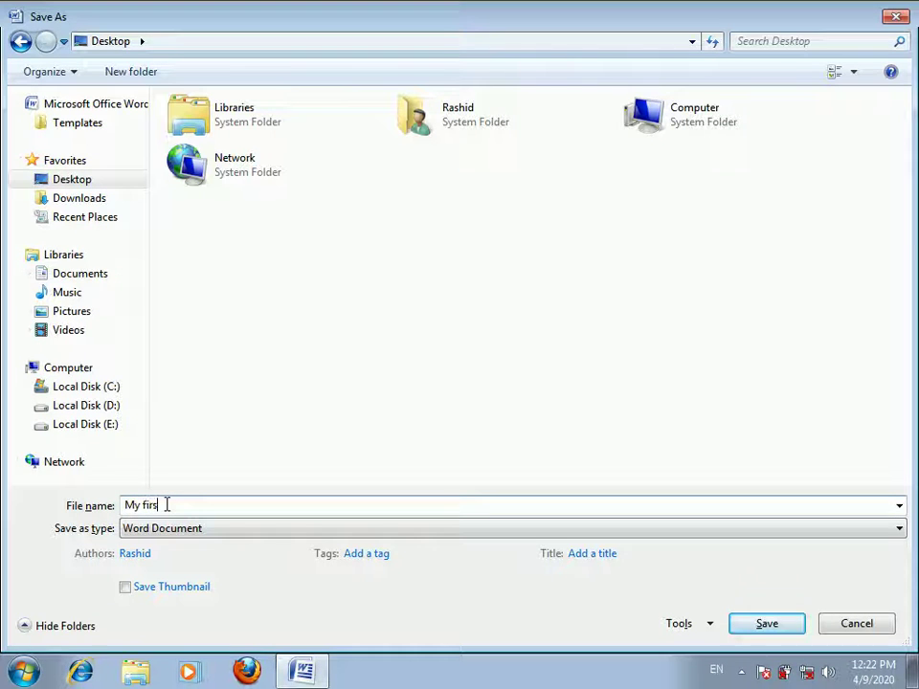
pyautogui.write('t d')
pyautogui.press('BackSpace')
pyautogui.write('t document')
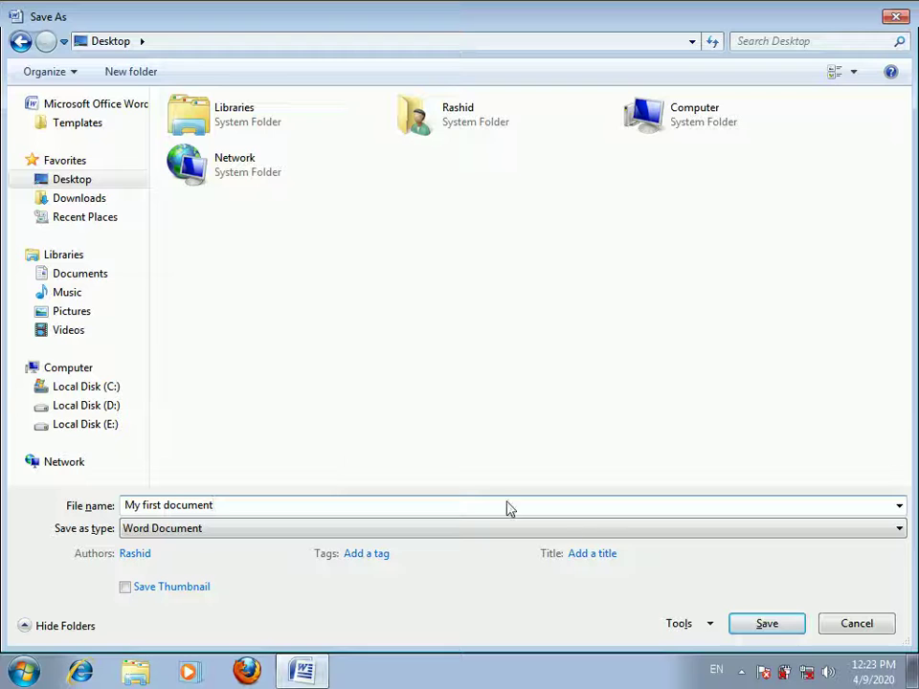
pyautogui.click(766, 626)
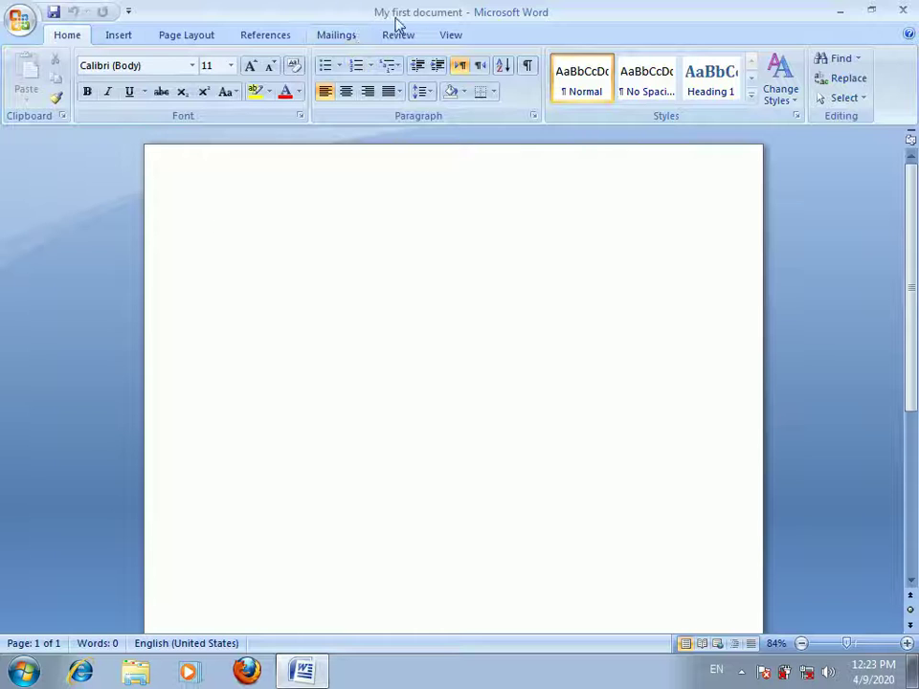
pyautogui.click(900, 8)
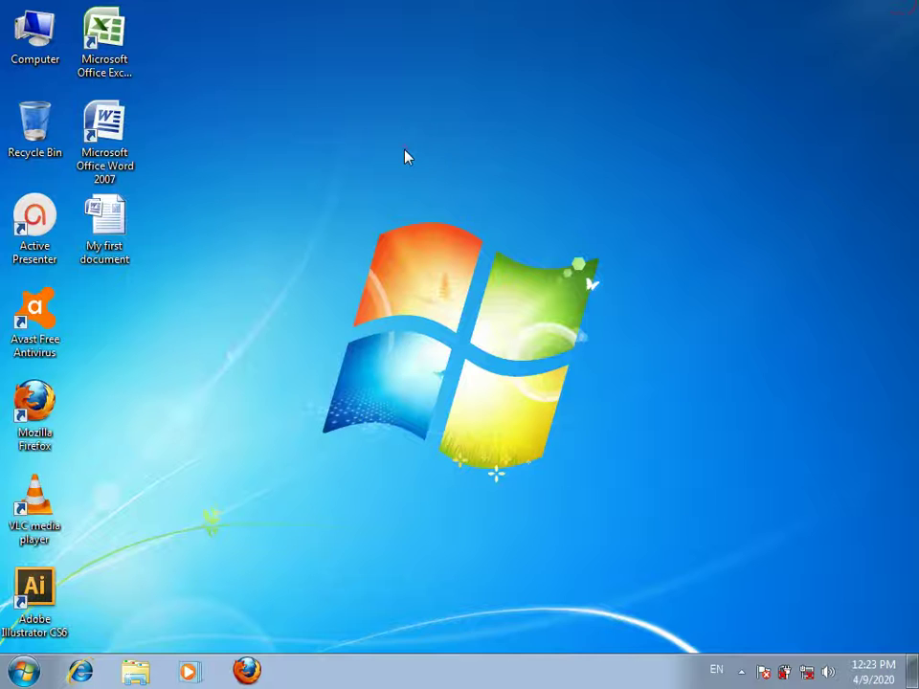
# Move the desktop's My first document file to the Recycle Bin and relaunch Word 2007
pyautogui.click(125, 207)
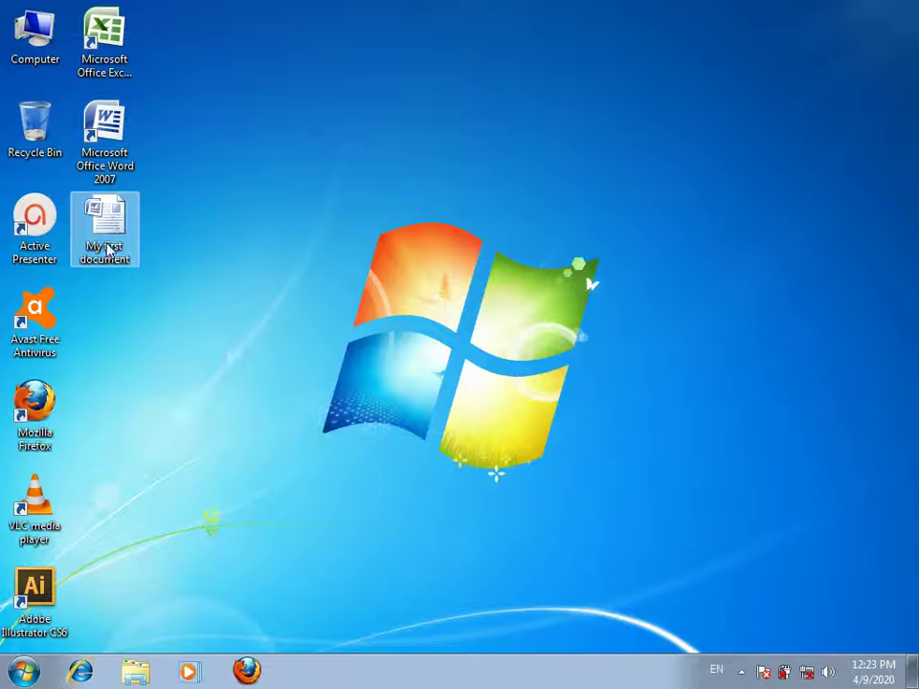
pyautogui.click(134, 273)
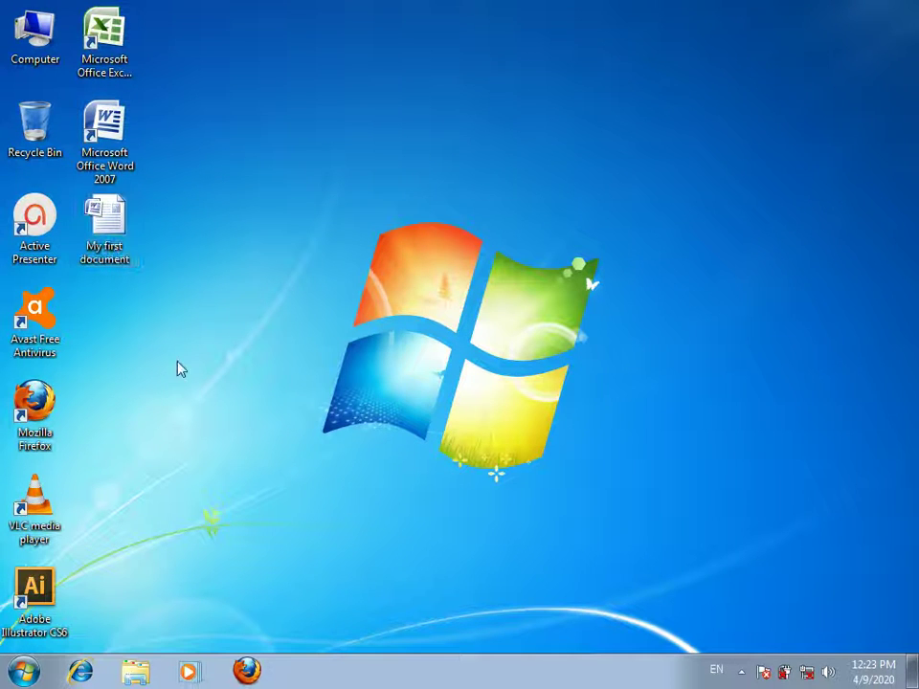
pyautogui.click(113, 220)
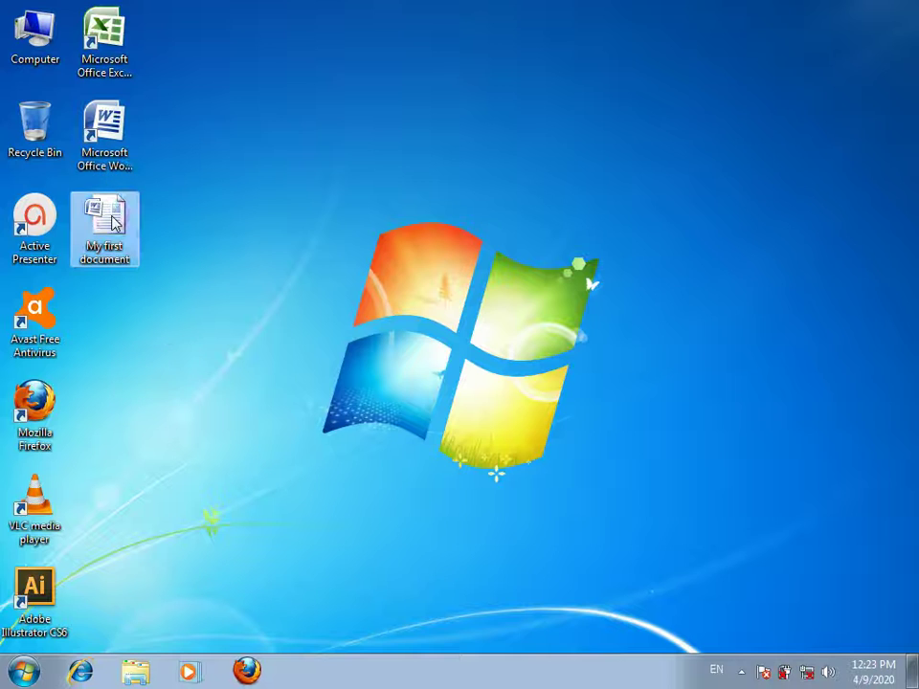
pyautogui.press('Delete')
pyautogui.click(522, 413)
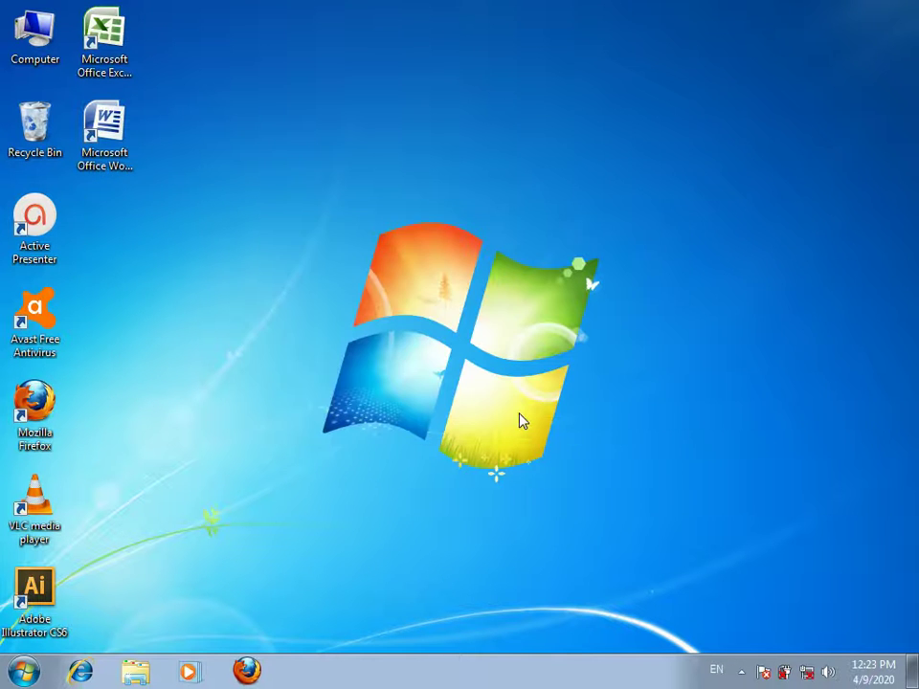
pyautogui.doubleClick(120, 134)
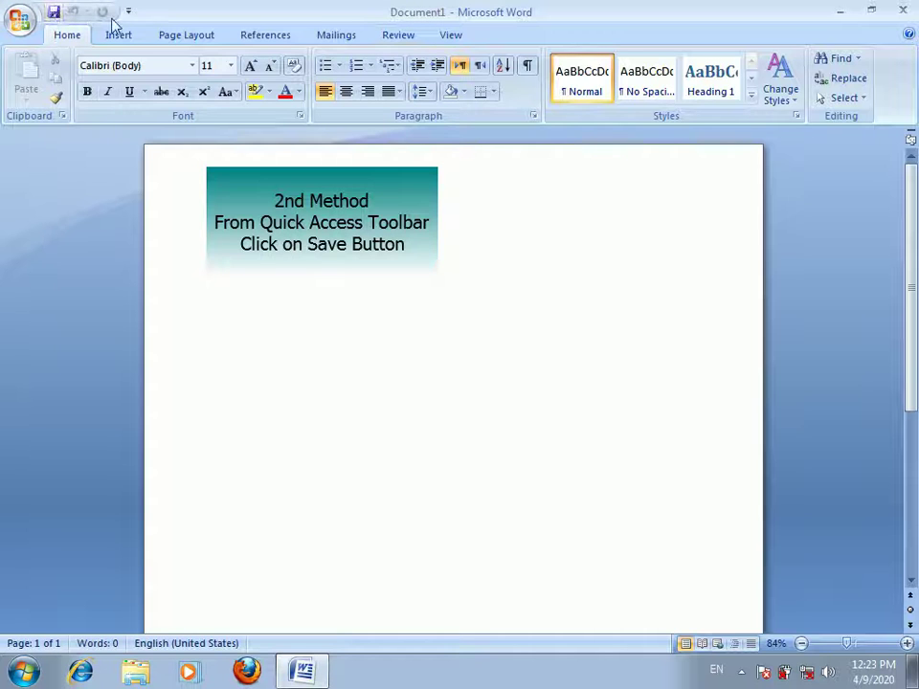
# Use Quick Access Save to store the document in Downloads as 'My first document', then close Word
pyautogui.click(54, 12)
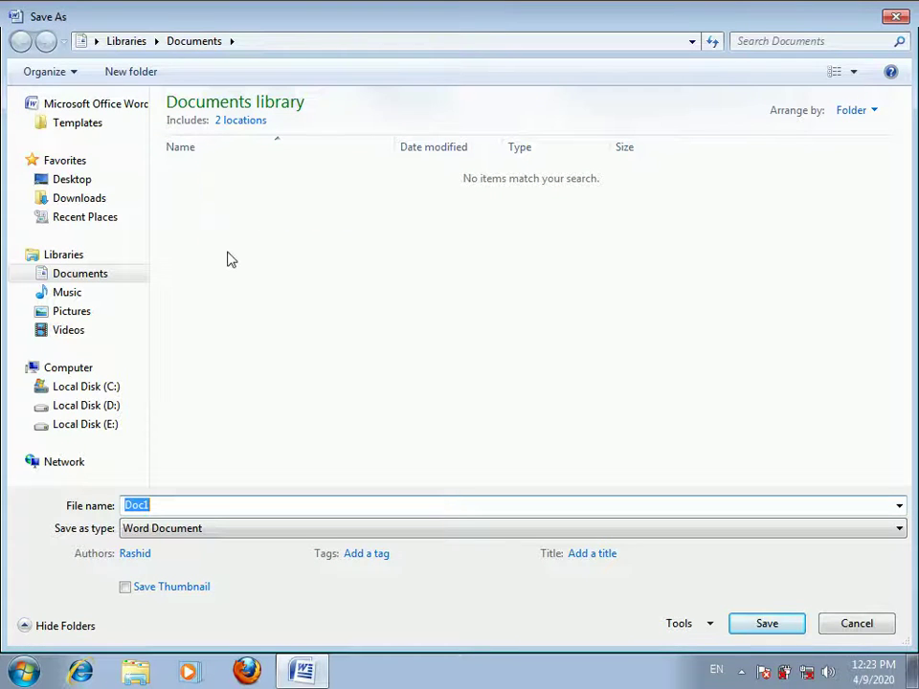
pyautogui.write('My first document')
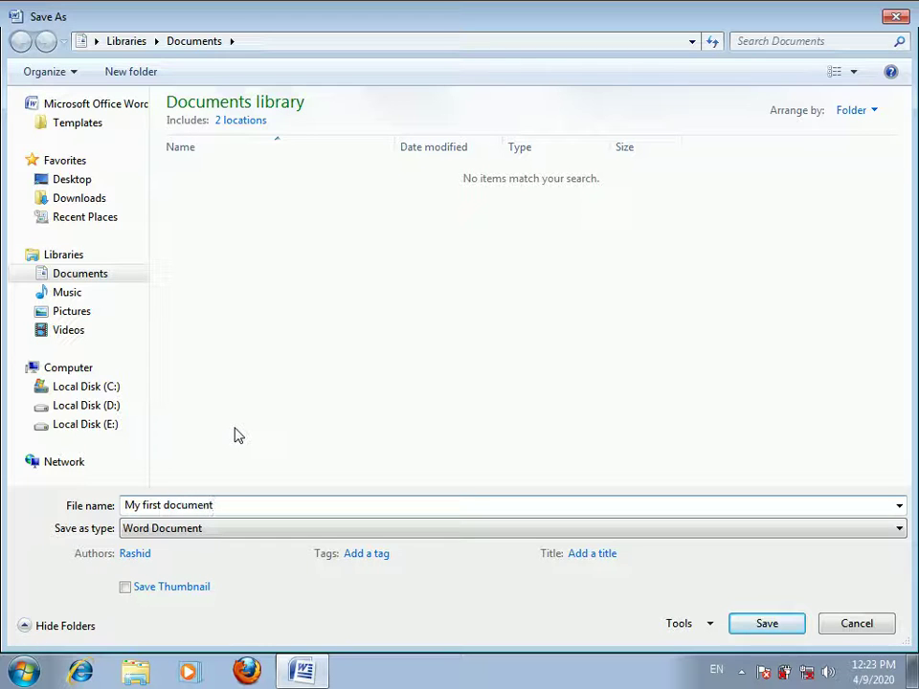
pyautogui.click(83, 200)
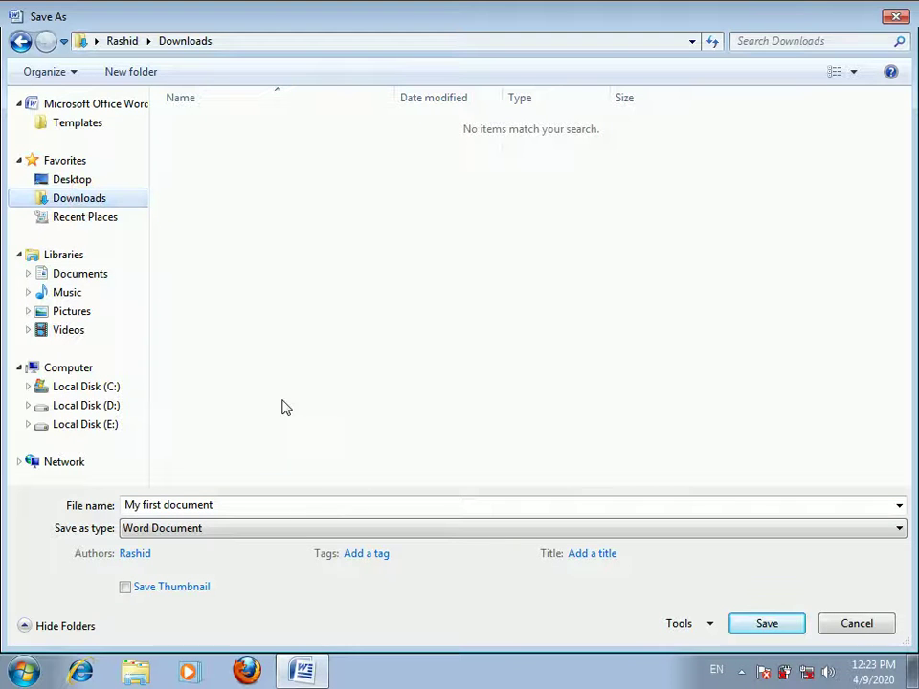
pyautogui.click(763, 624)
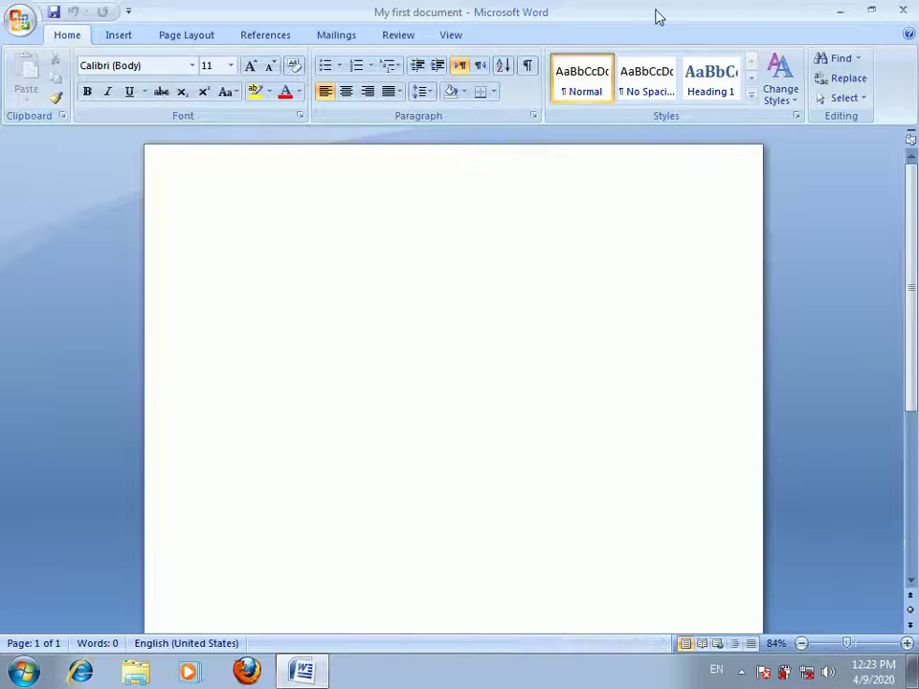
pyautogui.click(903, 10)
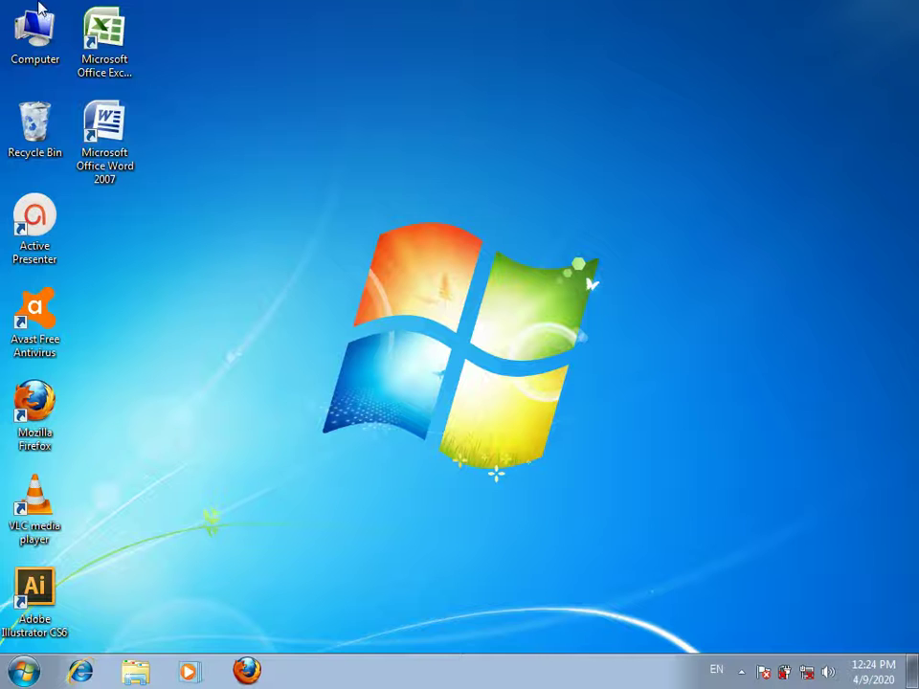
# Through Computer, delete My first document from the Downloads folder and close the window
pyautogui.doubleClick(34, 35)
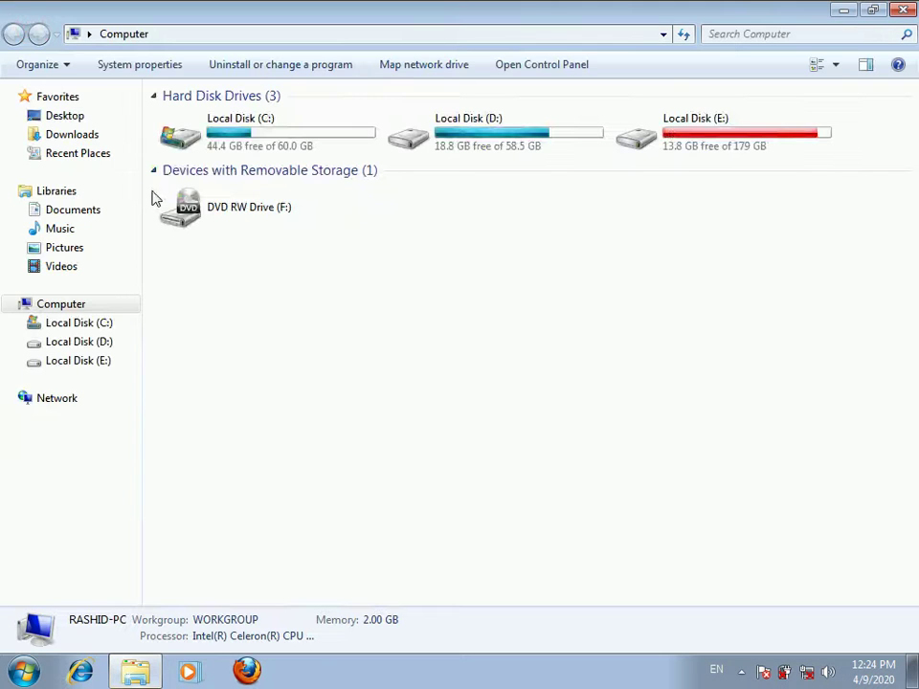
pyautogui.click(67, 136)
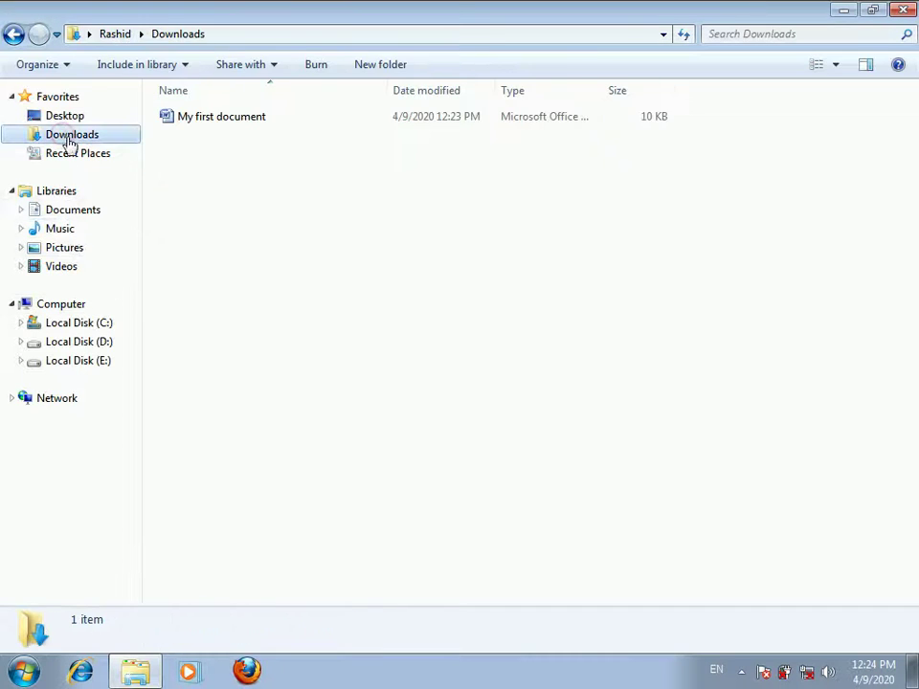
pyautogui.click(222, 119)
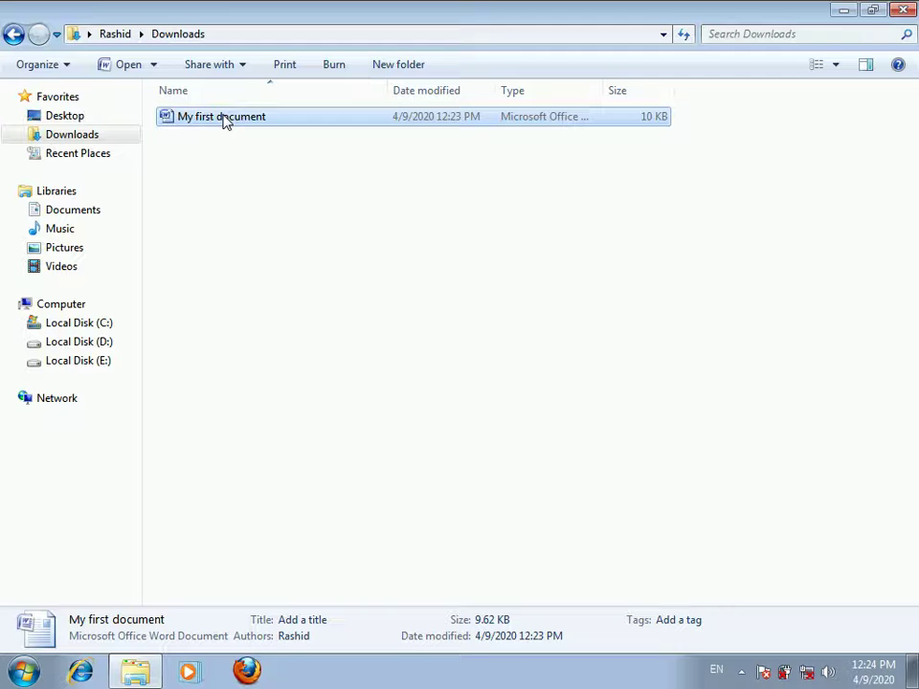
pyautogui.press('Delete')
pyautogui.press('Return')
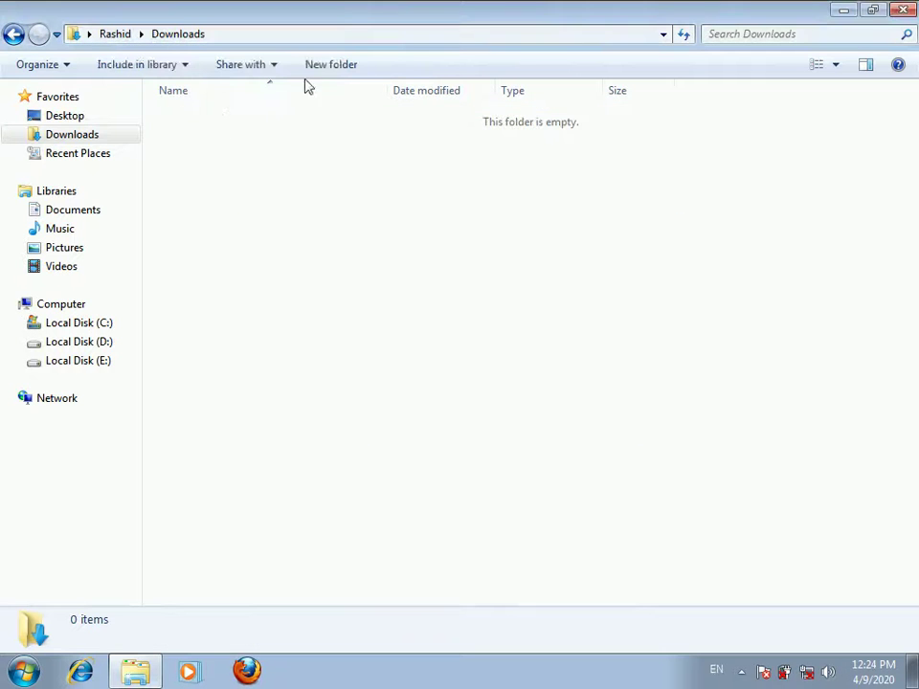
pyautogui.click(904, 9)
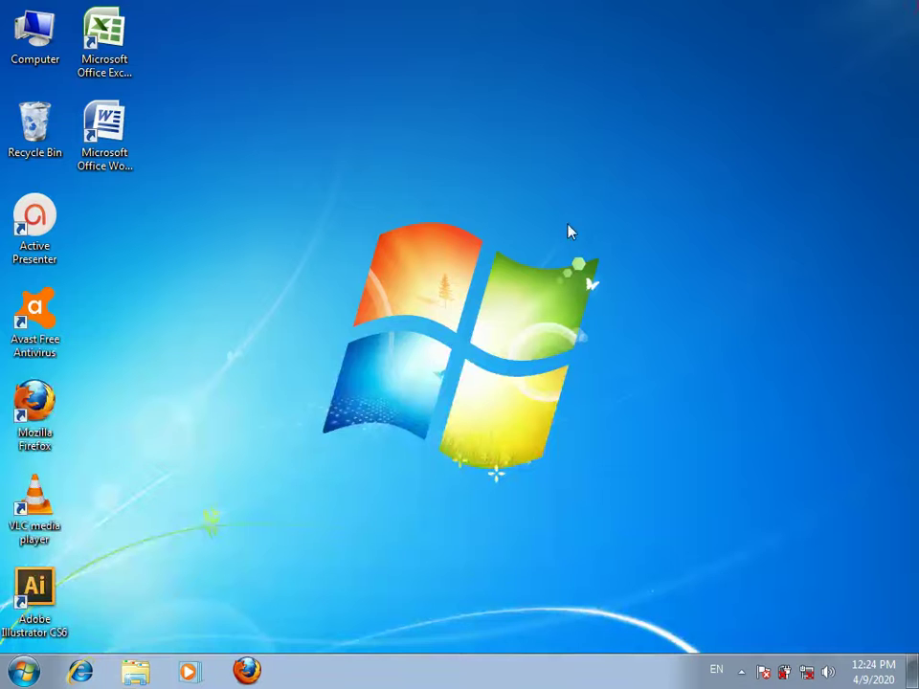
# Refresh the desktop and launch Microsoft Word 2007 with a new blank document
pyautogui.rightClick(316, 252)
pyautogui.click(362, 300)
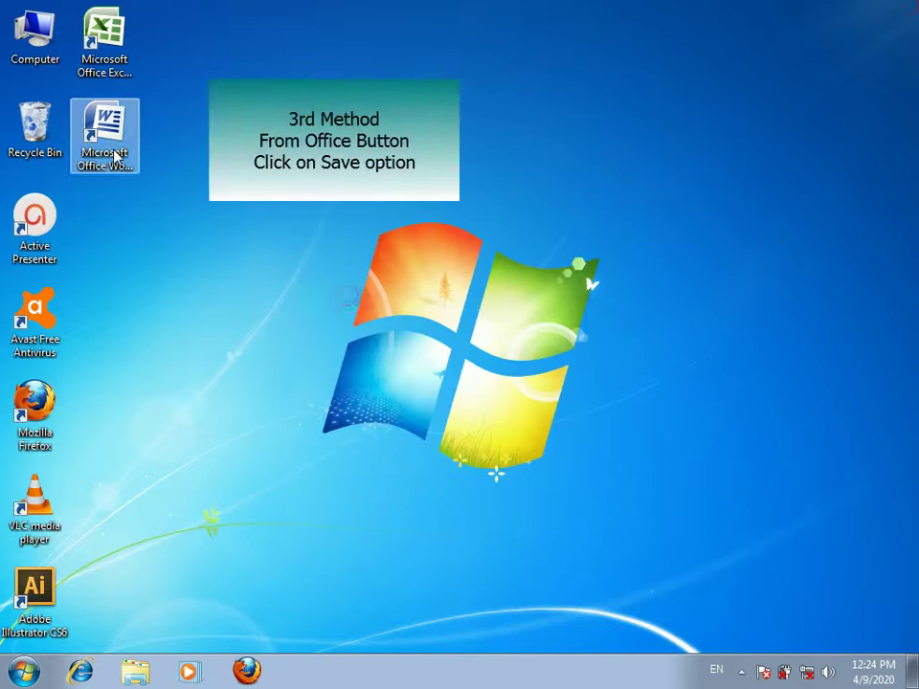
pyautogui.doubleClick(113, 155)
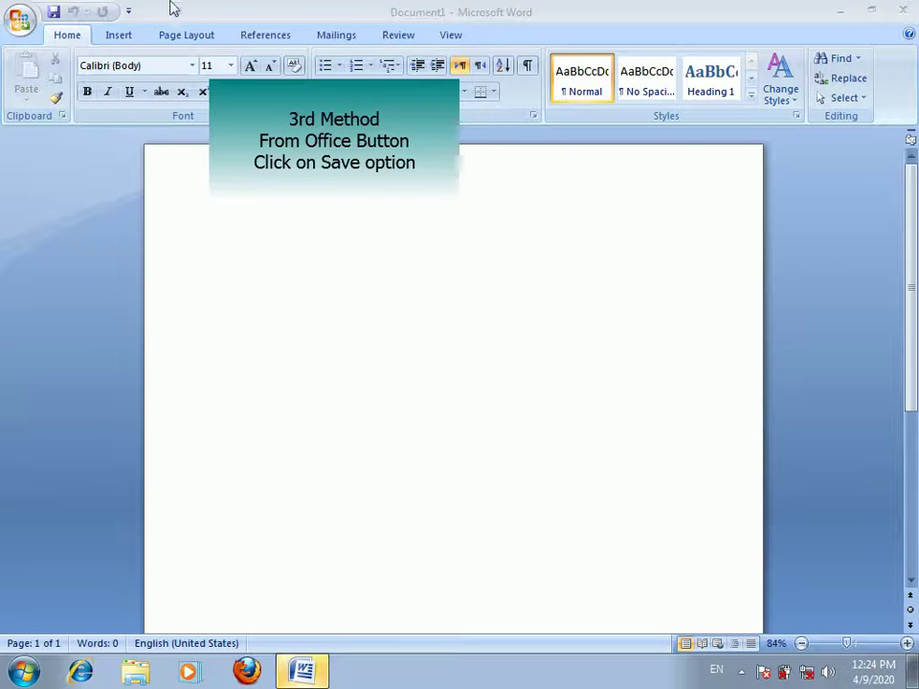
# Save via the Office Button to the Desktop as 'My first document', then close Word
pyautogui.click(21, 23)
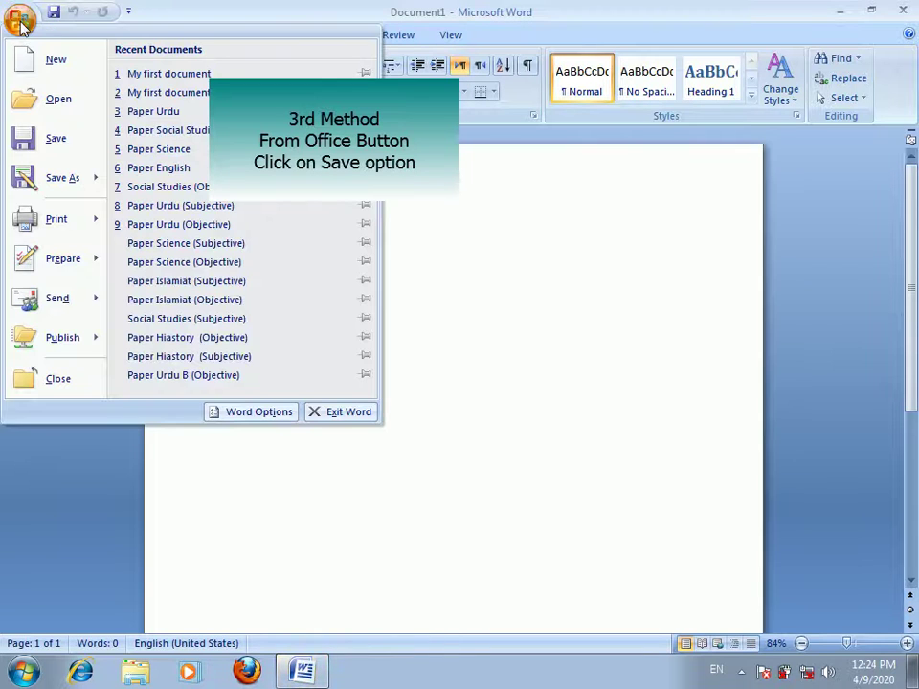
pyautogui.click(56, 145)
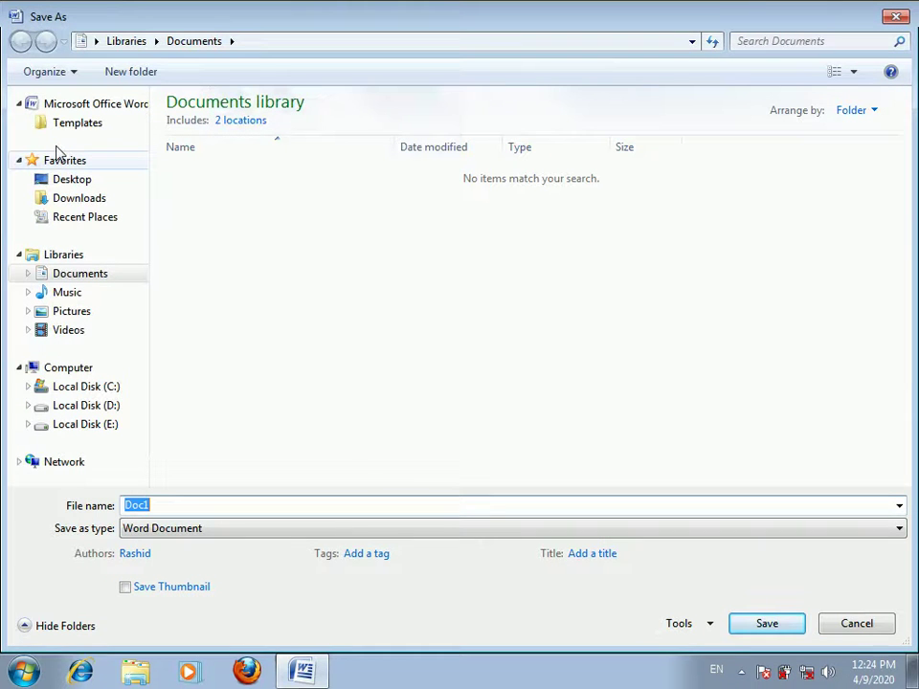
pyautogui.write('My first')
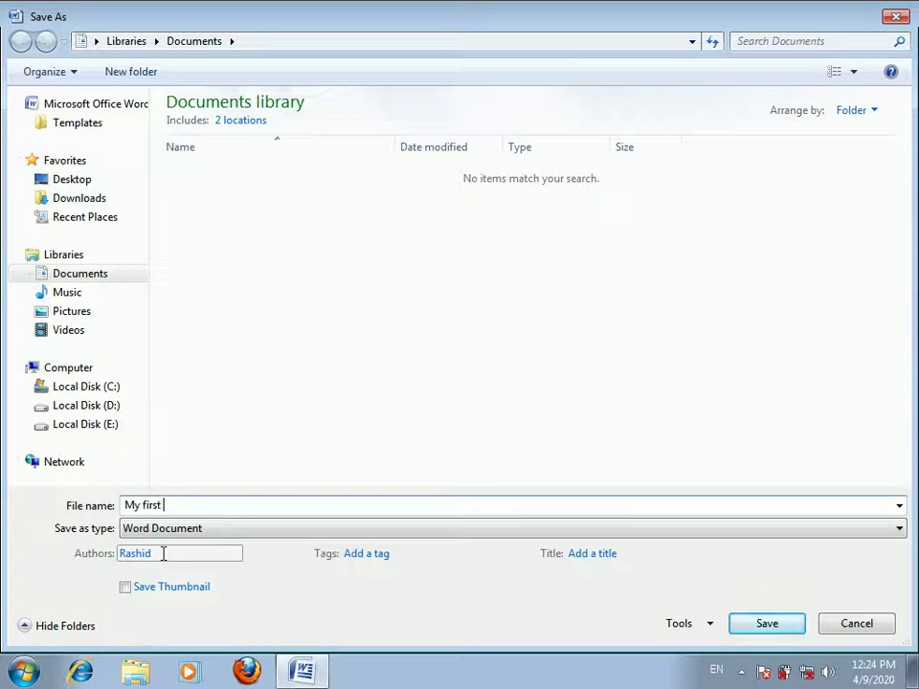
pyautogui.write('ent')
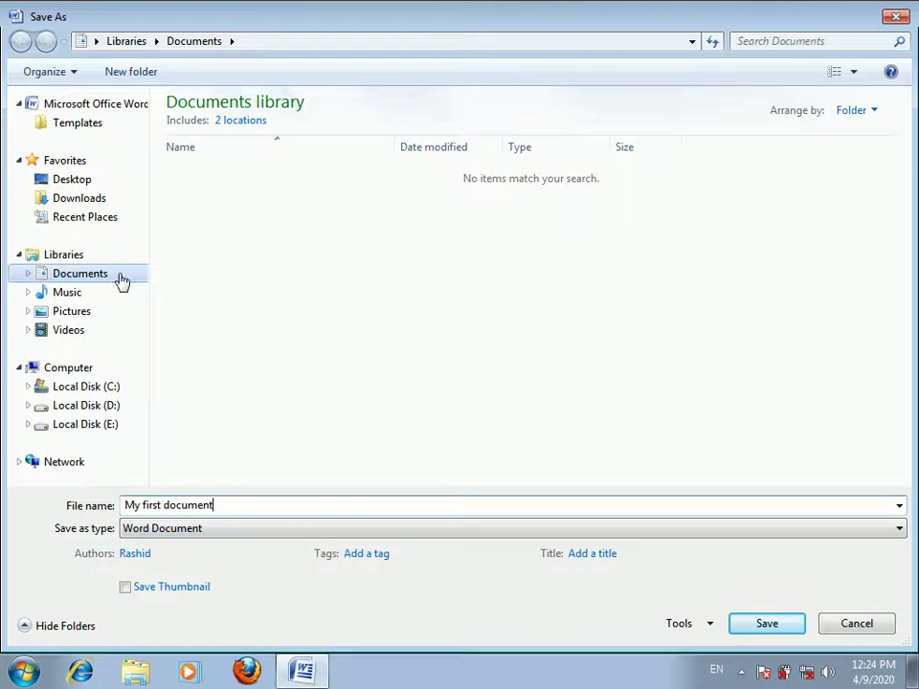
pyautogui.click(70, 180)
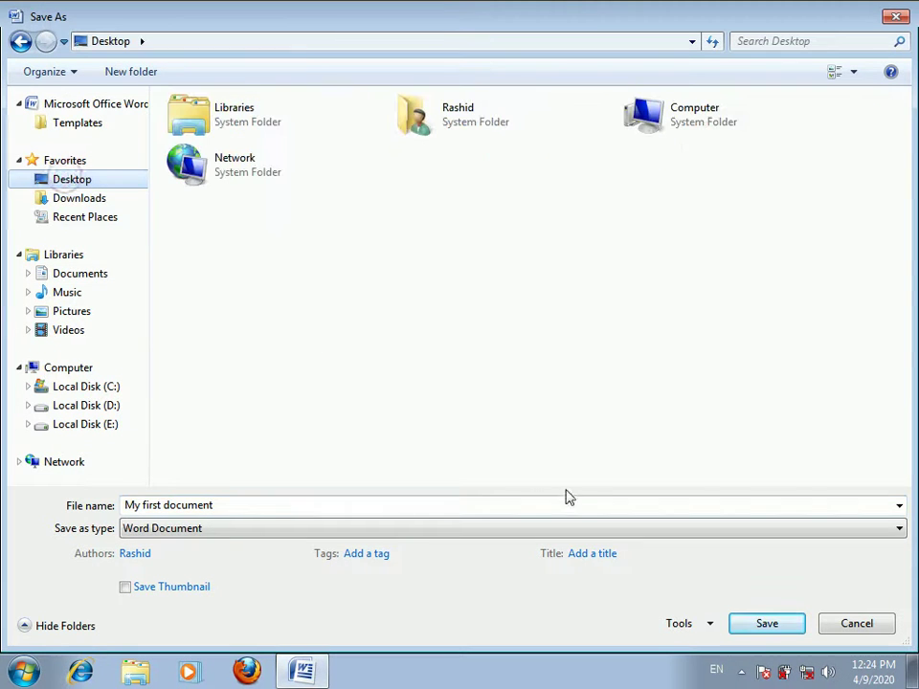
pyautogui.click(758, 625)
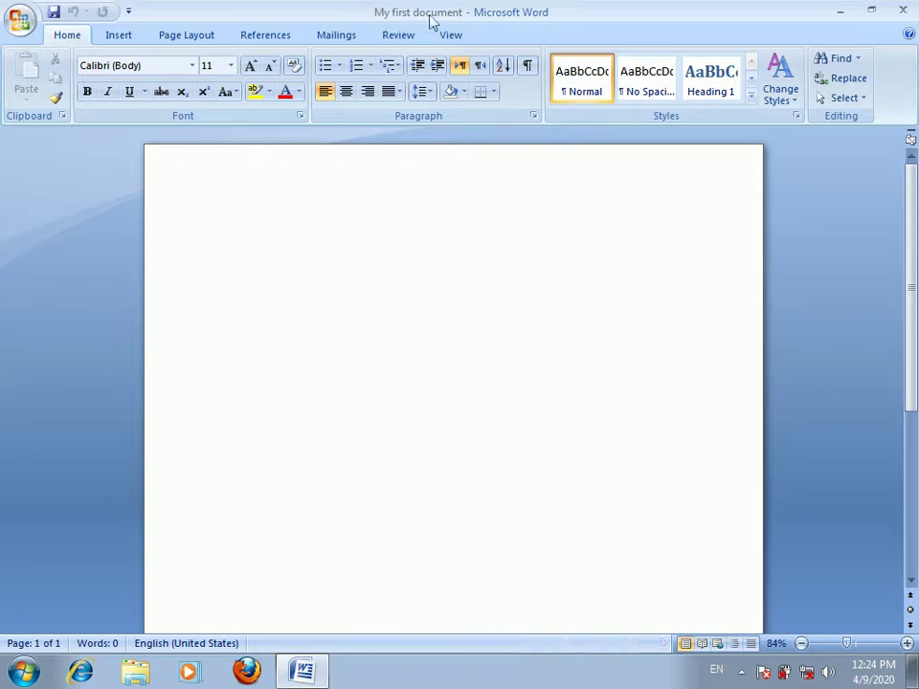
pyautogui.click(912, 12)
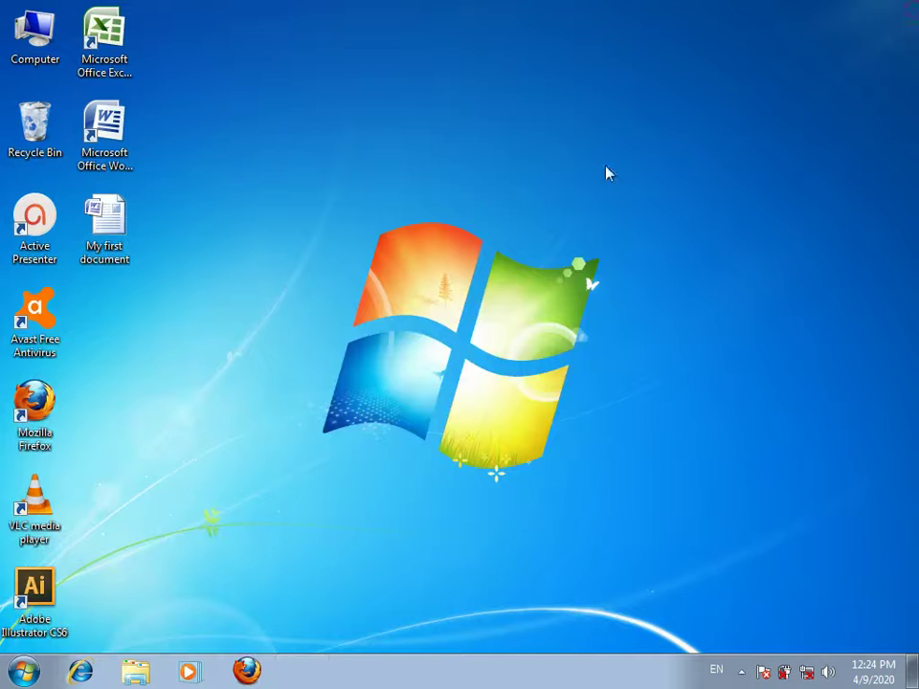
# Send the desktop's My first document to the Recycle Bin and show the hidden tray icons
pyautogui.click(131, 217)
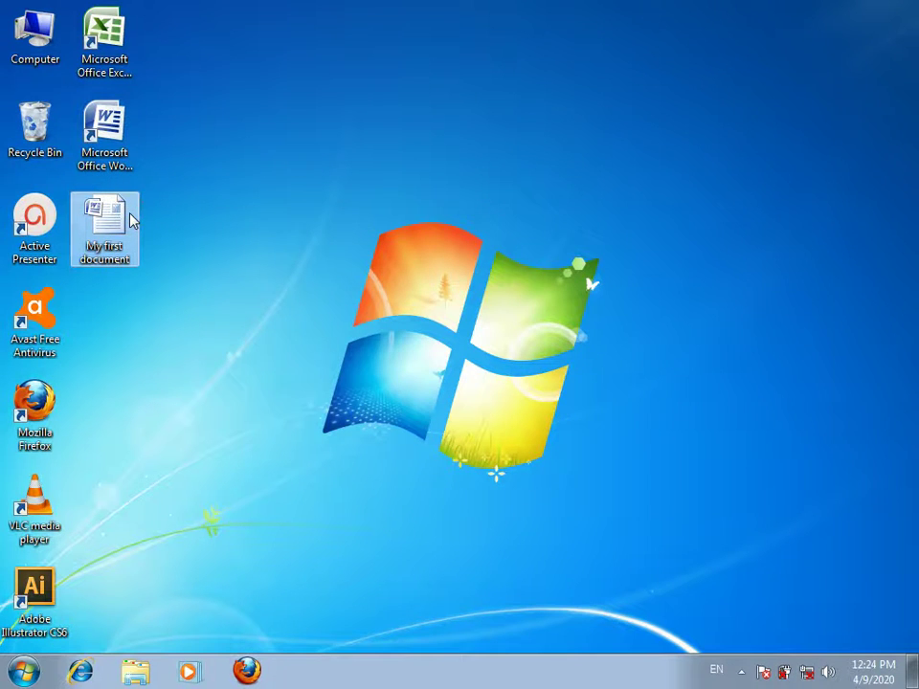
pyautogui.press('Delete')
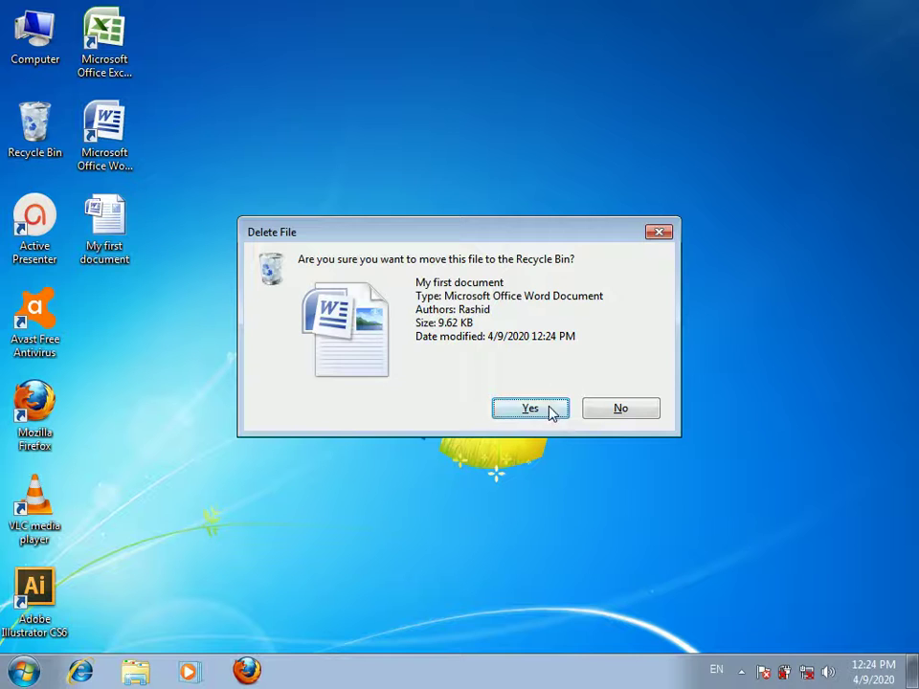
pyautogui.click(550, 410)
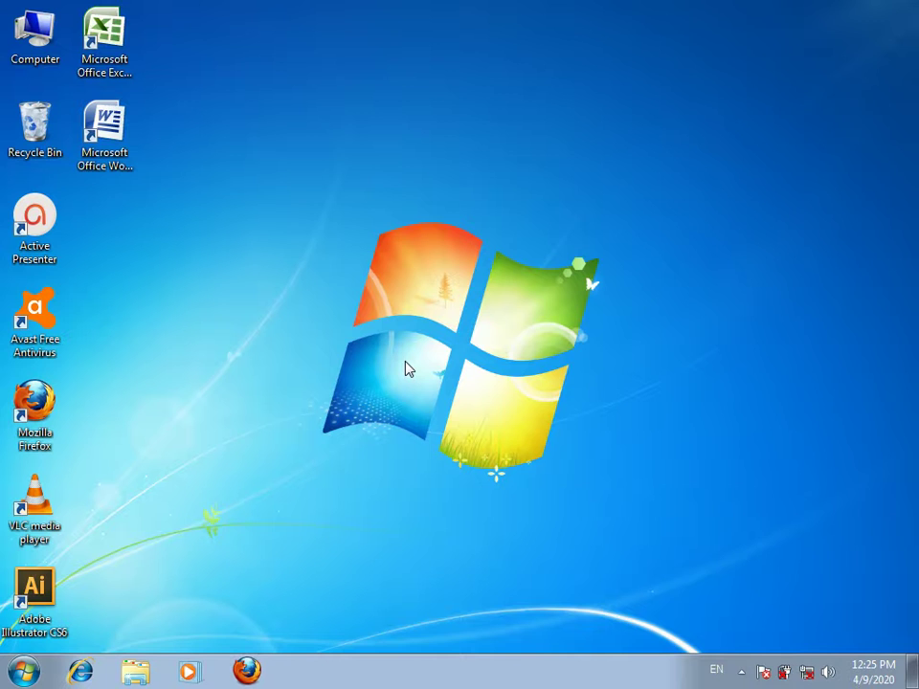
pyautogui.click(740, 671)
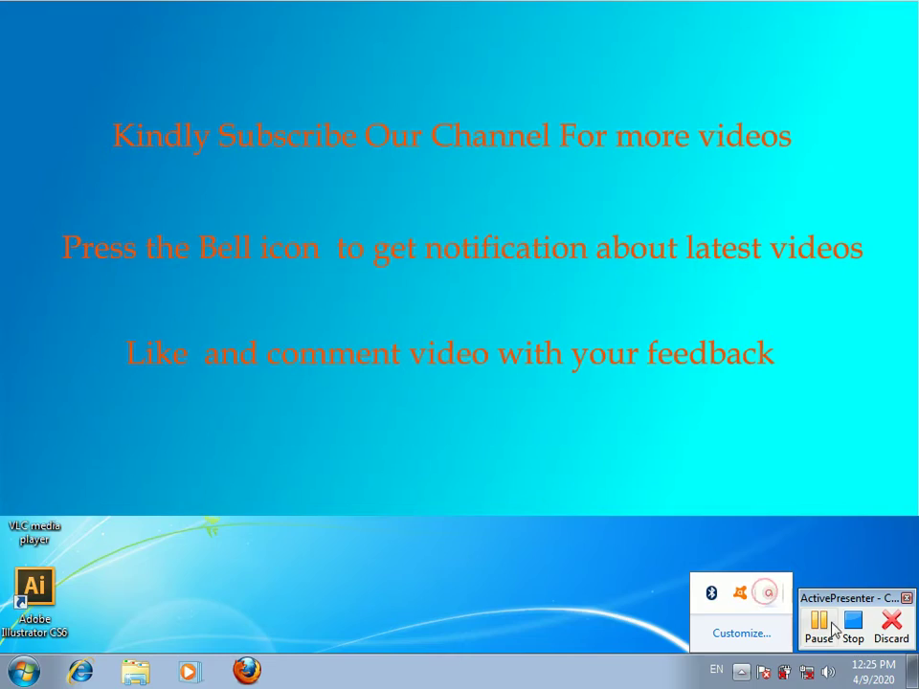